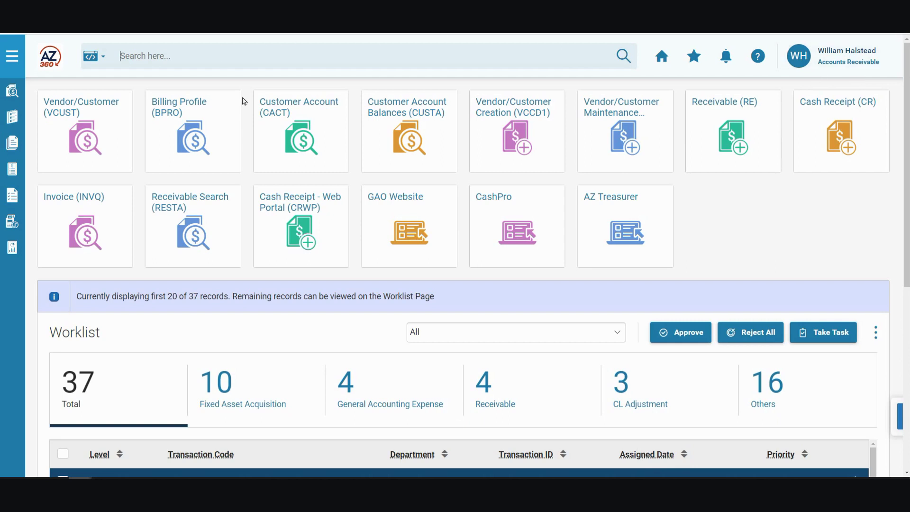
- Look up the page code RESTA and open the Receivable Search page
{"action": "type", "text": "REST"}
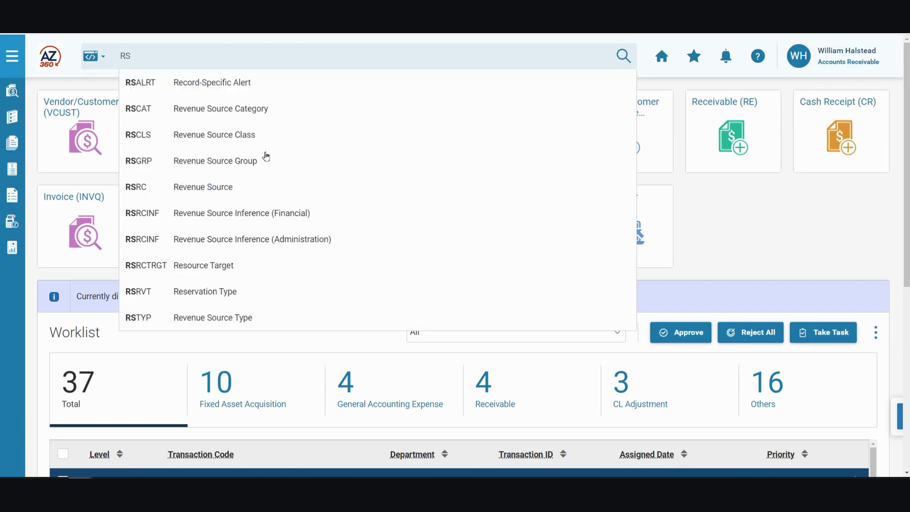
{"action": "type", "text": "A"}
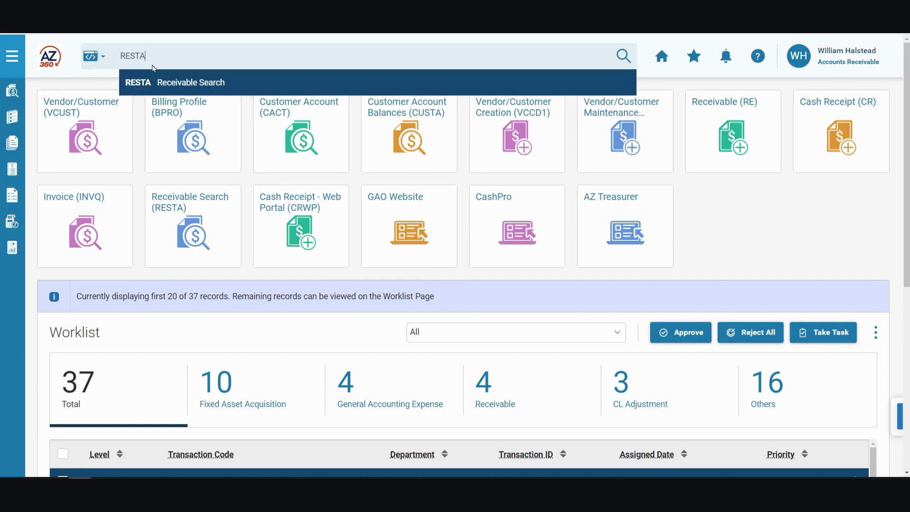
{"action": "left_click", "coordinate": [205, 89]}
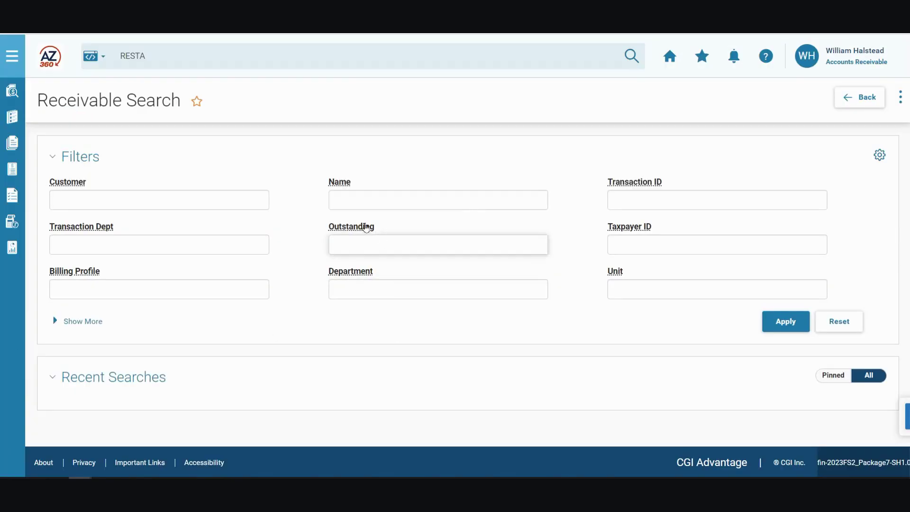
- Search for receivables by the customer's surname between wildcards, with outstanding amount 1000 and department ADA
{"action": "left_click", "coordinate": [354, 201]}
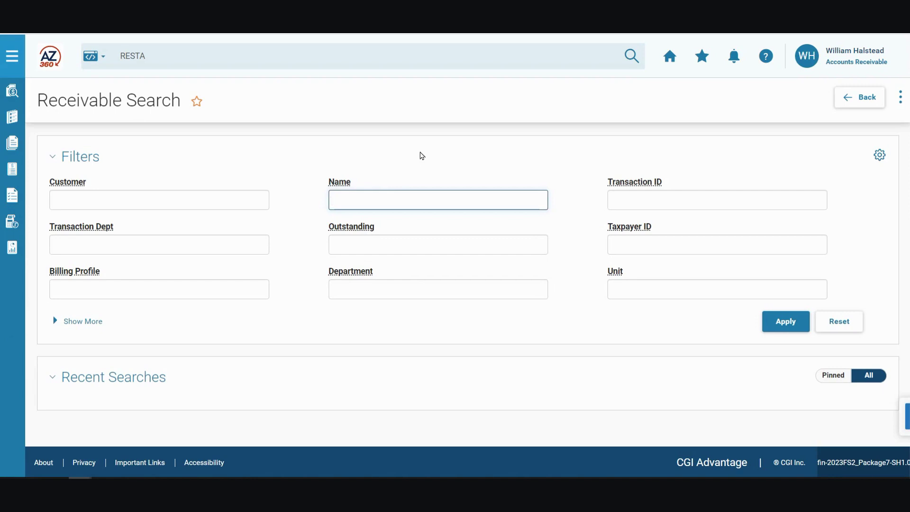
{"action": "type", "text": "*BRETT*"}
{"action": "left_click", "coordinate": [348, 245]}
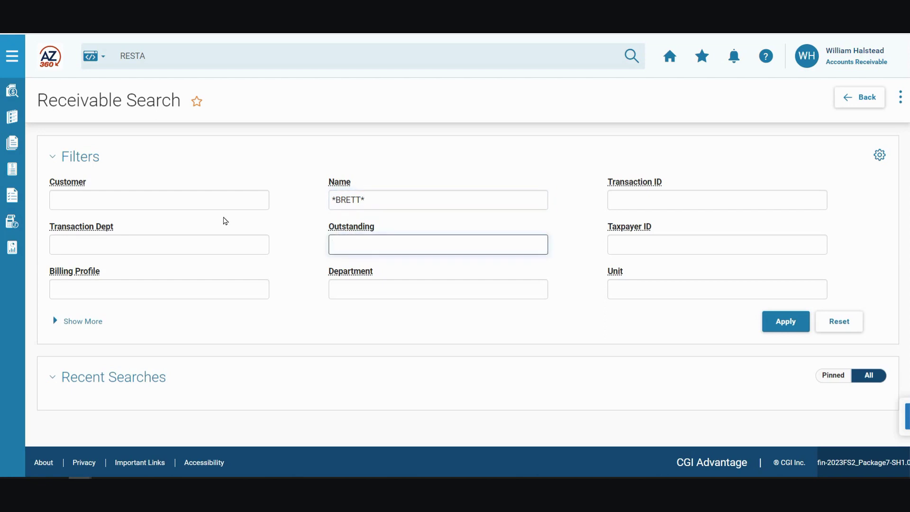
{"action": "type", "text": "1000"}
{"action": "left_click", "coordinate": [354, 290]}
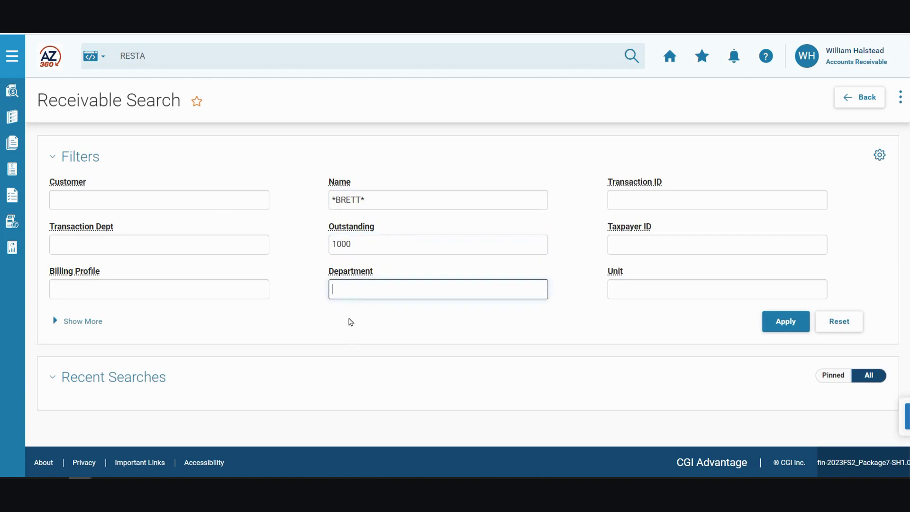
{"action": "type", "text": "ADA"}
{"action": "left_click", "coordinate": [785, 326]}
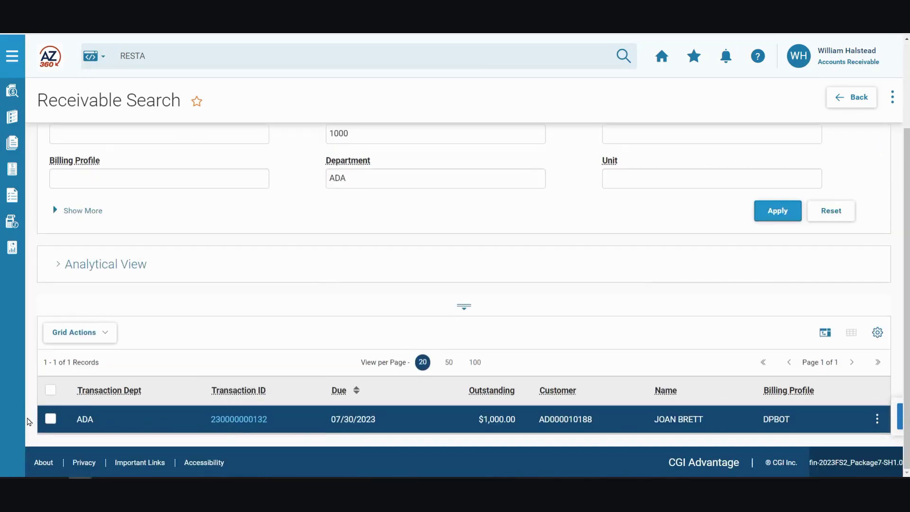
- Open the $1,000.00 ADA receivable from the search results and start a Copy Forward of it
{"action": "left_click", "coordinate": [240, 421]}
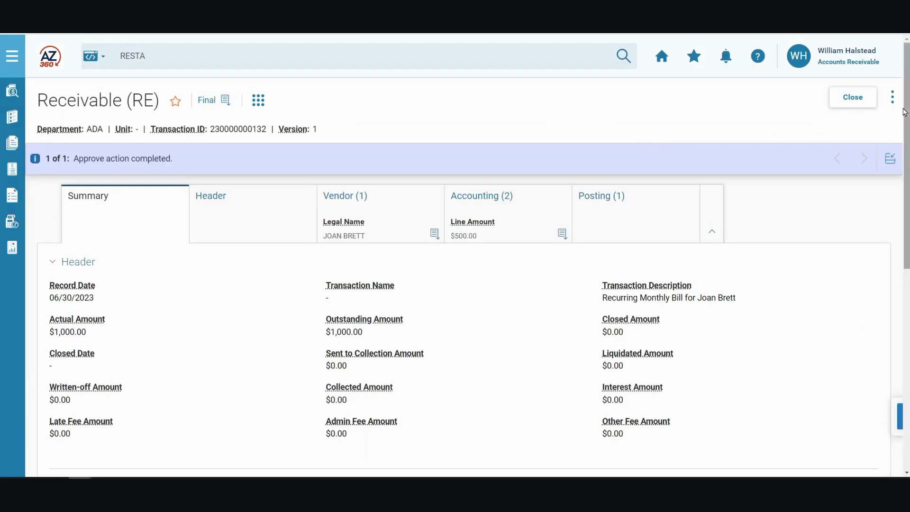
{"action": "left_click", "coordinate": [894, 99]}
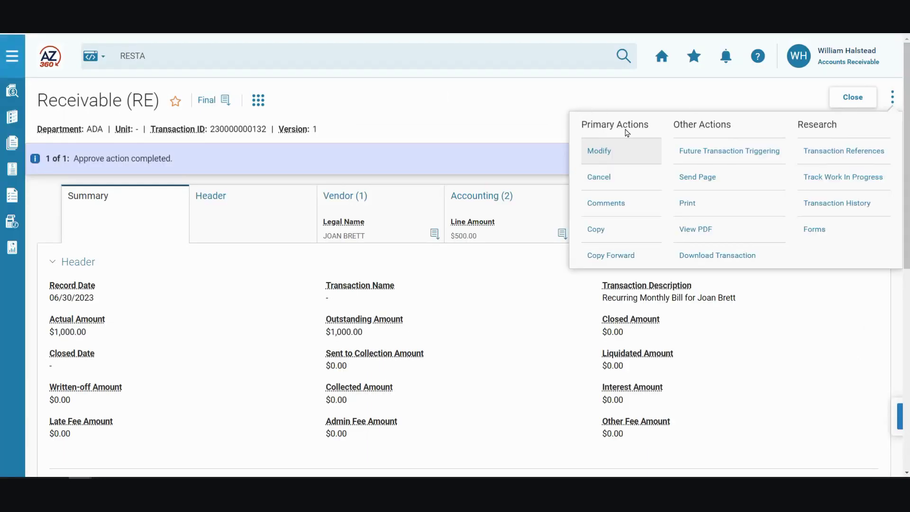
{"action": "left_click", "coordinate": [611, 255]}
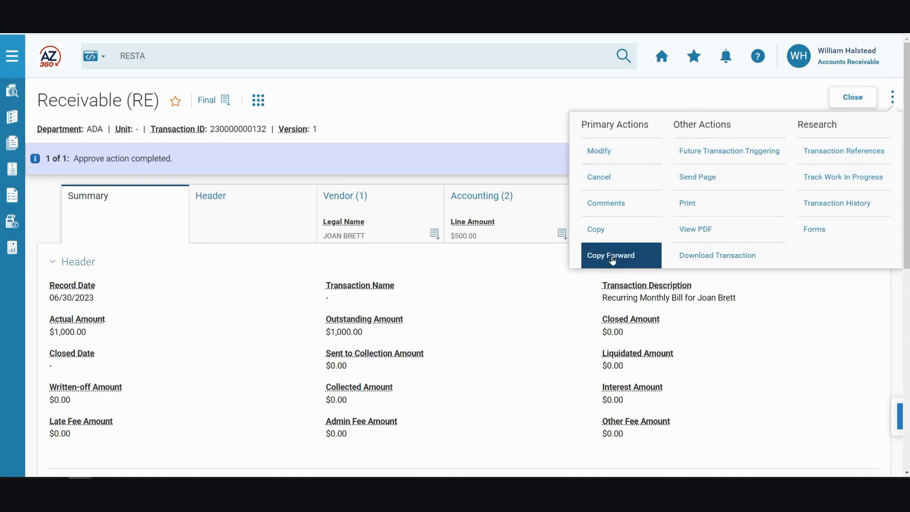
- Copy the receivable forward to target code CR (Collect Receivable) with transaction department ADA and Auto Numbering enabled
{"action": "scroll", "coordinate": [349, 285], "scroll_direction": "down", "scroll_amount": 1}
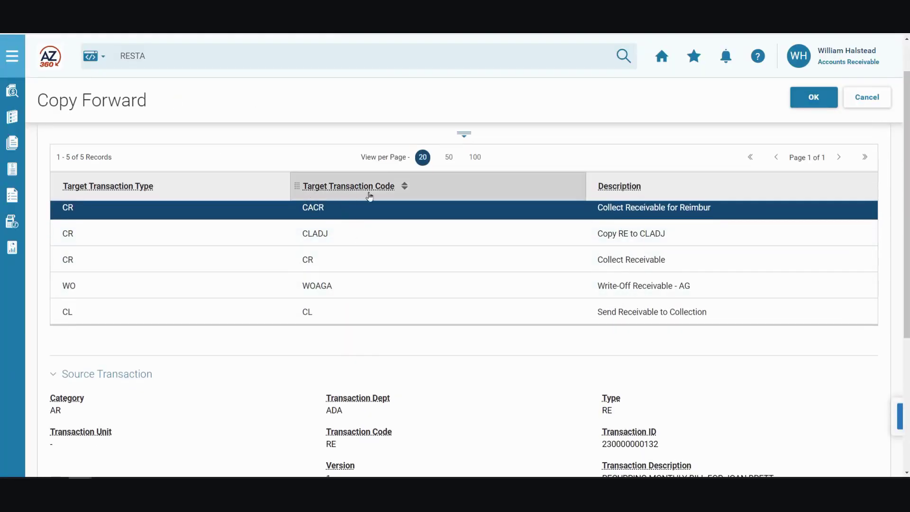
{"action": "left_click", "coordinate": [317, 259]}
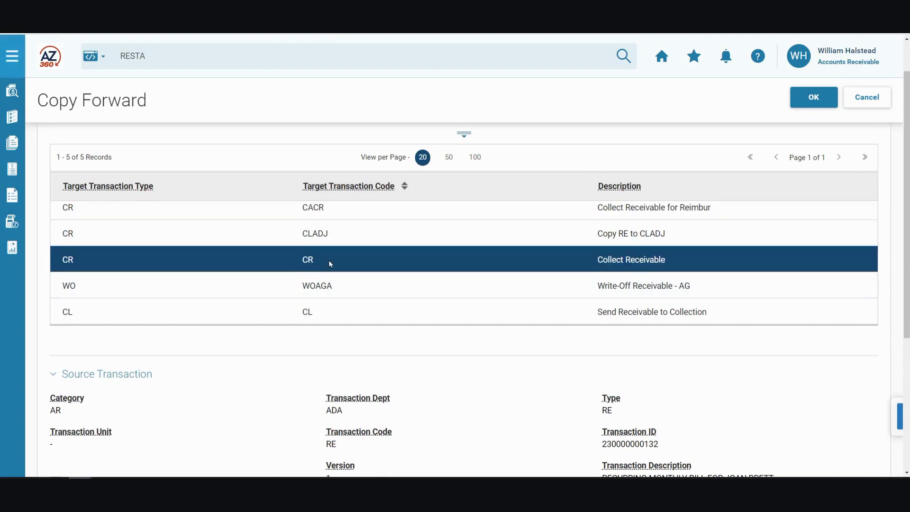
{"action": "scroll", "coordinate": [340, 257], "scroll_direction": "down", "scroll_amount": 5}
{"action": "left_click", "coordinate": [125, 365]}
{"action": "type", "text": "ADA"}
{"action": "left_click", "coordinate": [55, 406]}
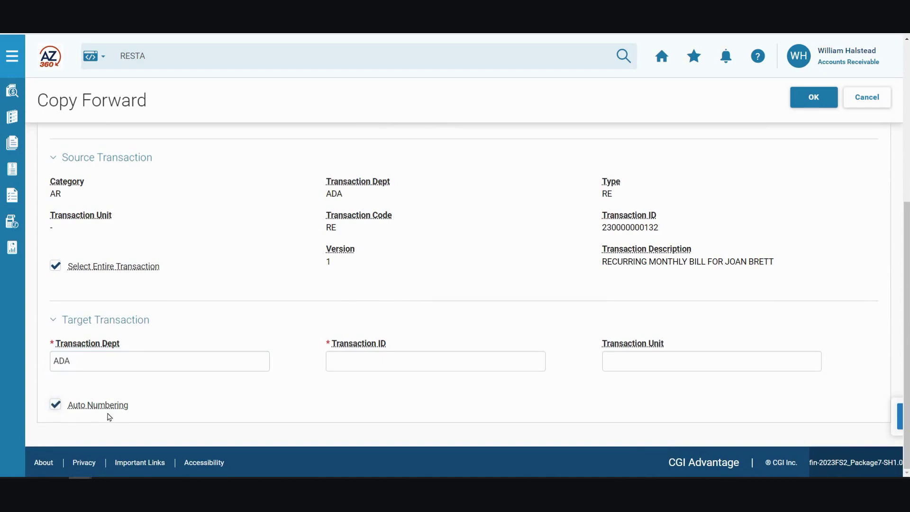
{"action": "left_click", "coordinate": [815, 98]}
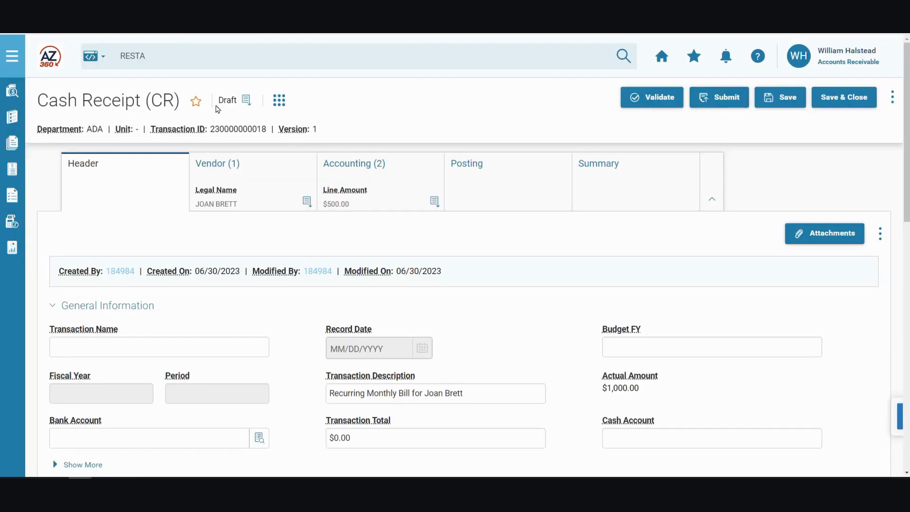
- Check the draft cash receipt's function and status, and set its header to Transaction Total 750 and Bank Account BK01
{"action": "mouse_move", "coordinate": [247, 100]}
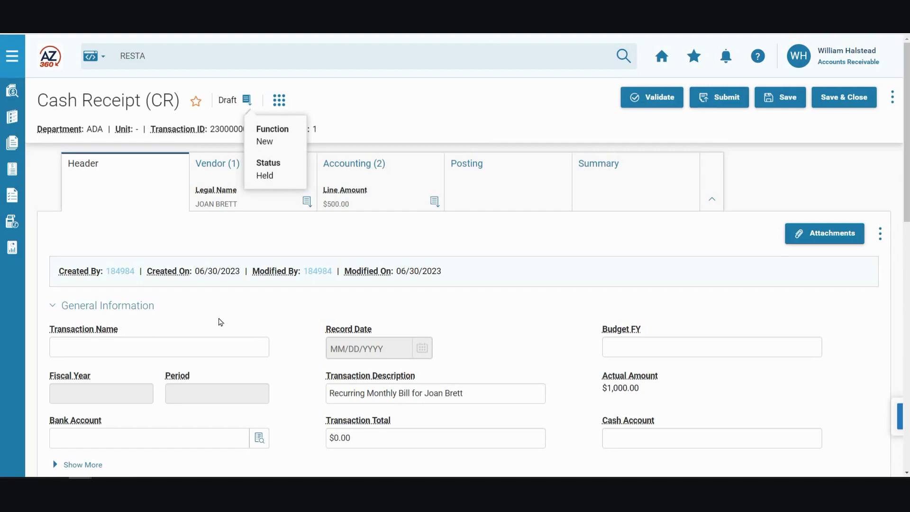
{"action": "left_click", "coordinate": [134, 208]}
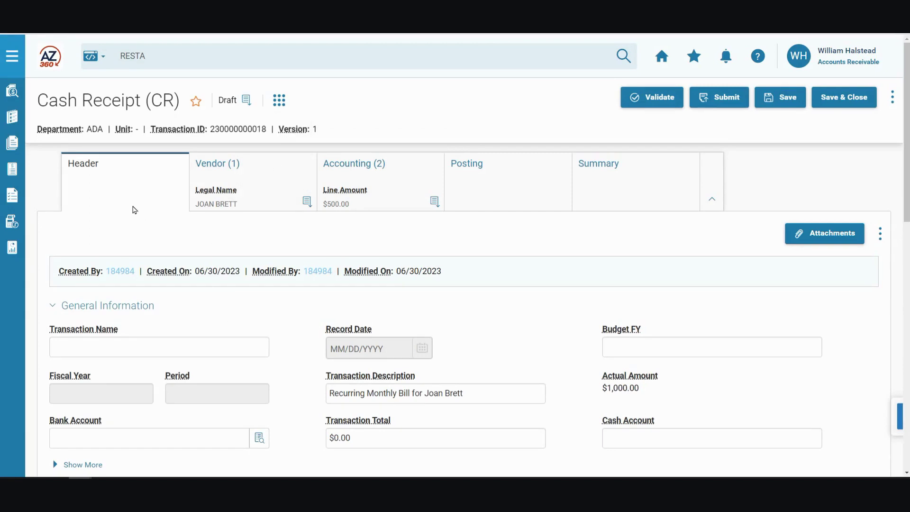
{"action": "scroll", "coordinate": [97, 329], "scroll_direction": "down", "scroll_amount": 1}
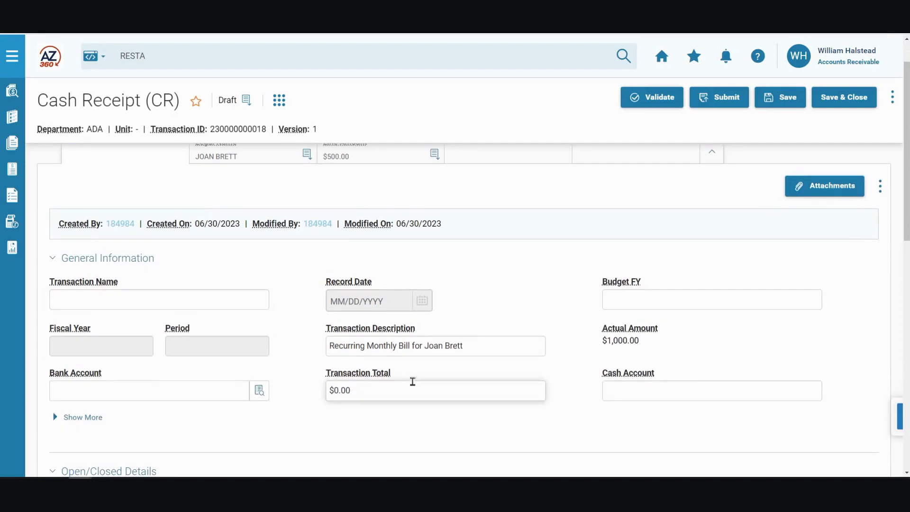
{"action": "left_click", "coordinate": [394, 395]}
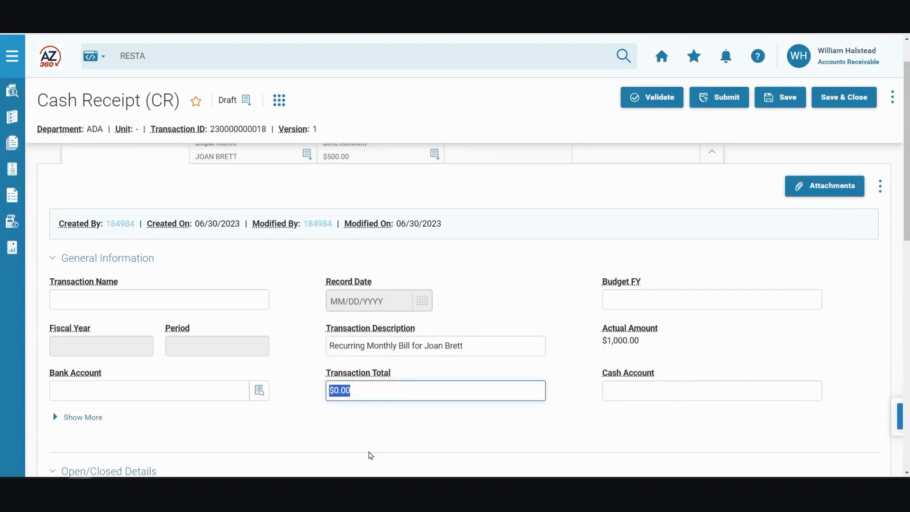
{"action": "type", "text": "750"}
{"action": "left_click", "coordinate": [80, 391]}
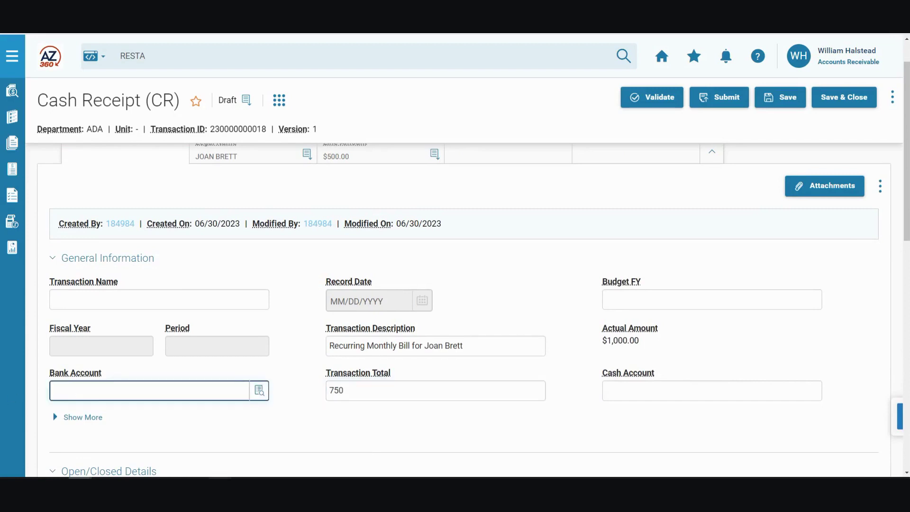
{"action": "mouse_move", "coordinate": [220, 495]}
{"action": "type", "text": "BK01"}
{"action": "scroll", "coordinate": [295, 385], "scroll_direction": "up", "scroll_amount": 1}
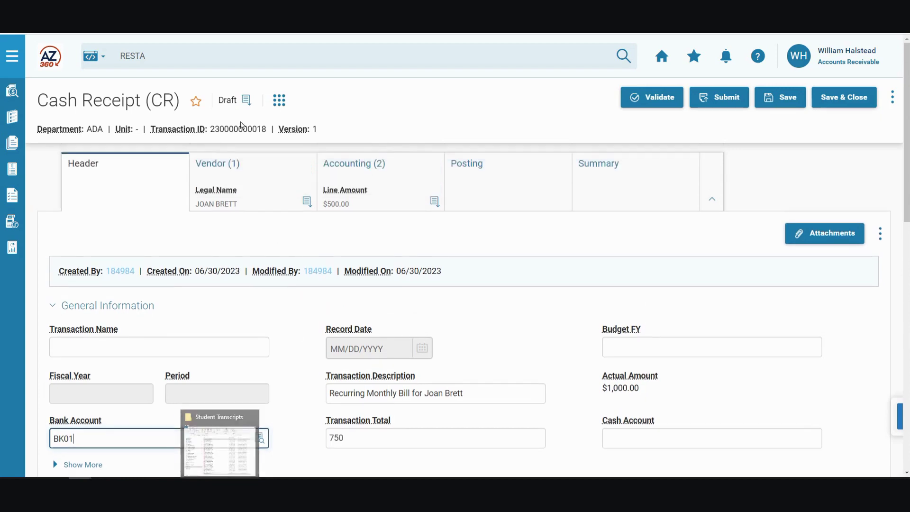
- Set the vendor line's amount to 750 and its payment type to Check
{"action": "left_click", "coordinate": [240, 169]}
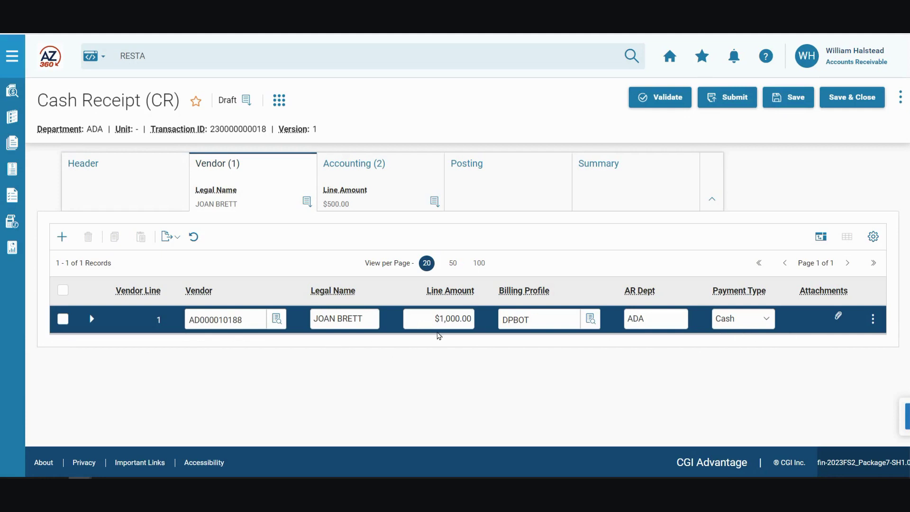
{"action": "left_click", "coordinate": [425, 320]}
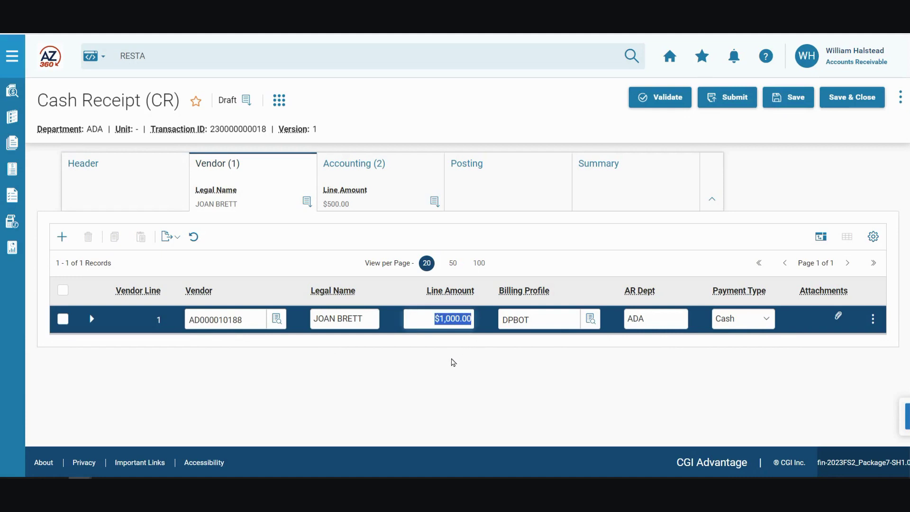
{"action": "type", "text": "750"}
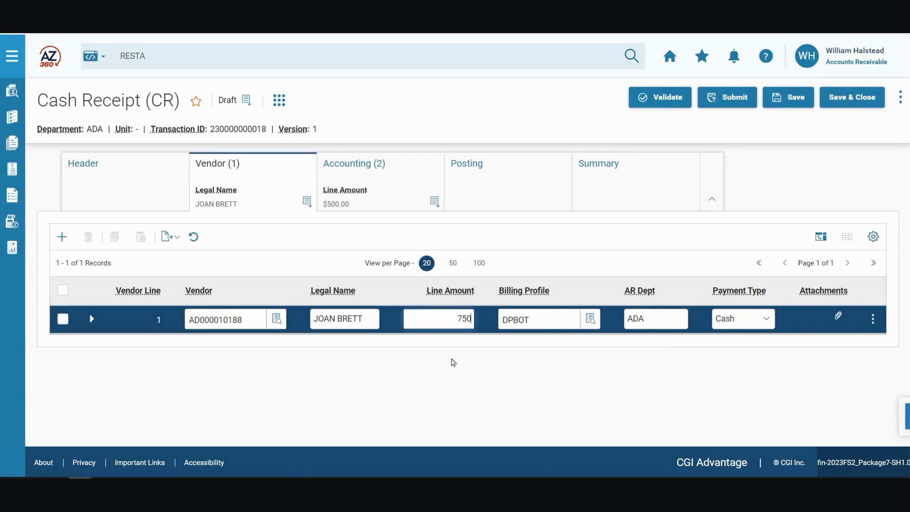
{"action": "left_click", "coordinate": [736, 323]}
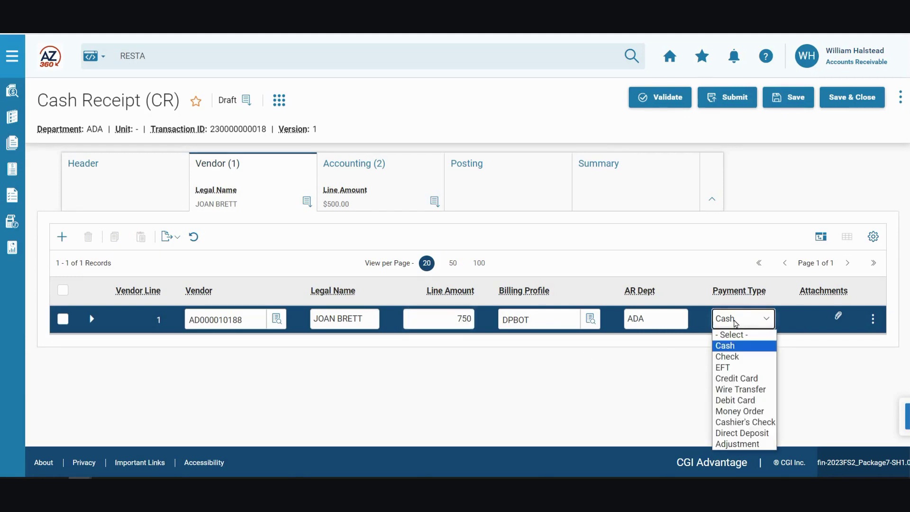
{"action": "left_click", "coordinate": [743, 357]}
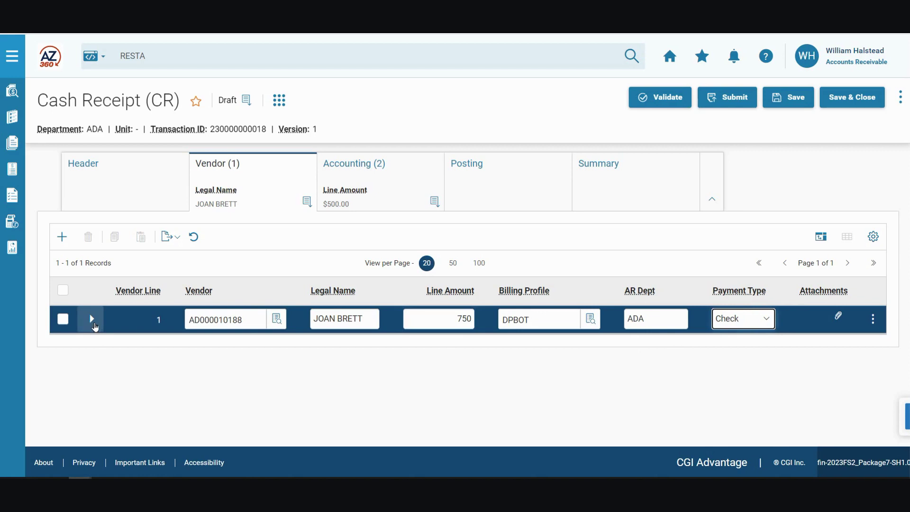
- Enter Check/EFT Number 1007 and Check/EFT Date 07/03/2023 in the vendor line's details
{"action": "left_click", "coordinate": [92, 320]}
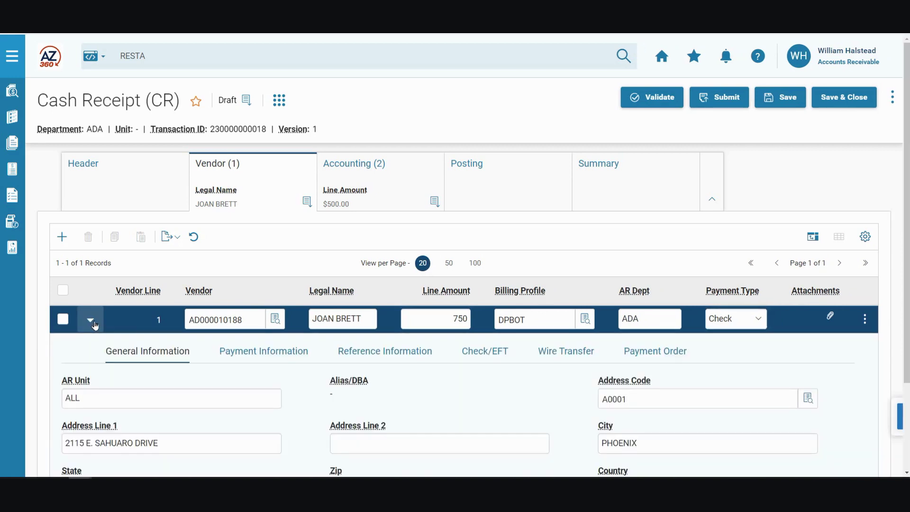
{"action": "left_click", "coordinate": [487, 360]}
{"action": "scroll", "coordinate": [284, 360], "scroll_direction": "down", "scroll_amount": 1}
{"action": "left_click", "coordinate": [90, 375]}
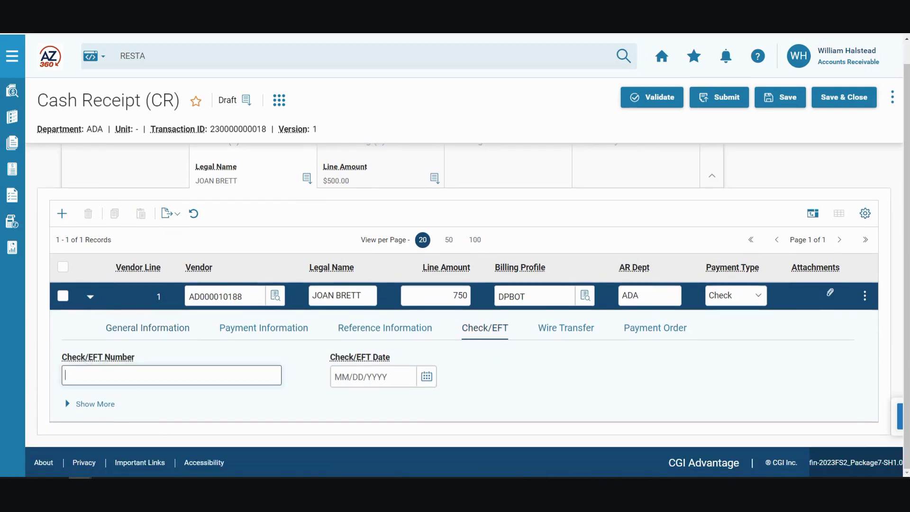
{"action": "type", "text": "1007"}
{"action": "left_click", "coordinate": [427, 377]}
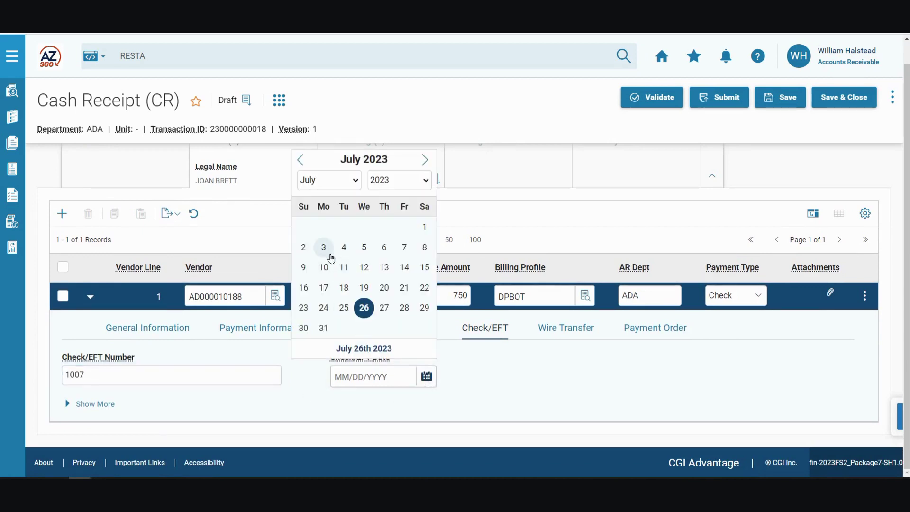
{"action": "left_click", "coordinate": [322, 248]}
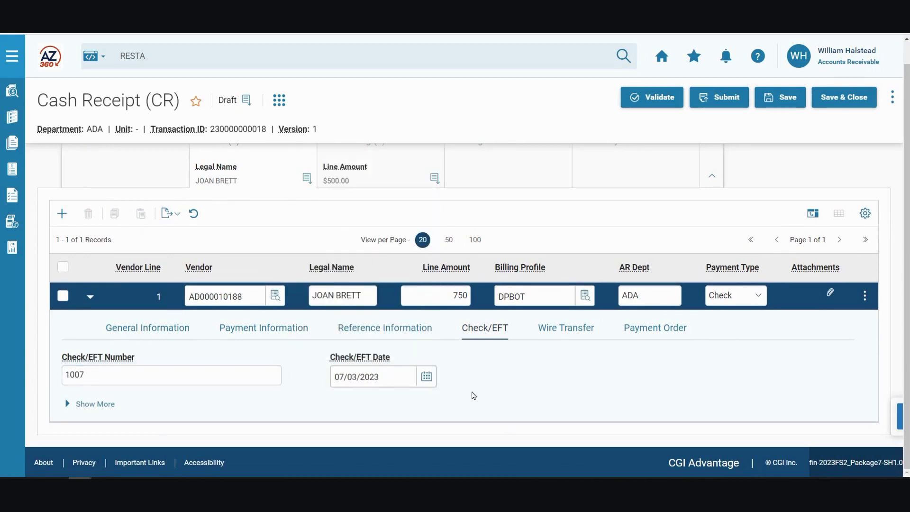
- Set the line amount to 300 on accounting line 1 and 450 on accounting line 2
{"action": "scroll", "coordinate": [473, 395], "scroll_direction": "up", "scroll_amount": 1}
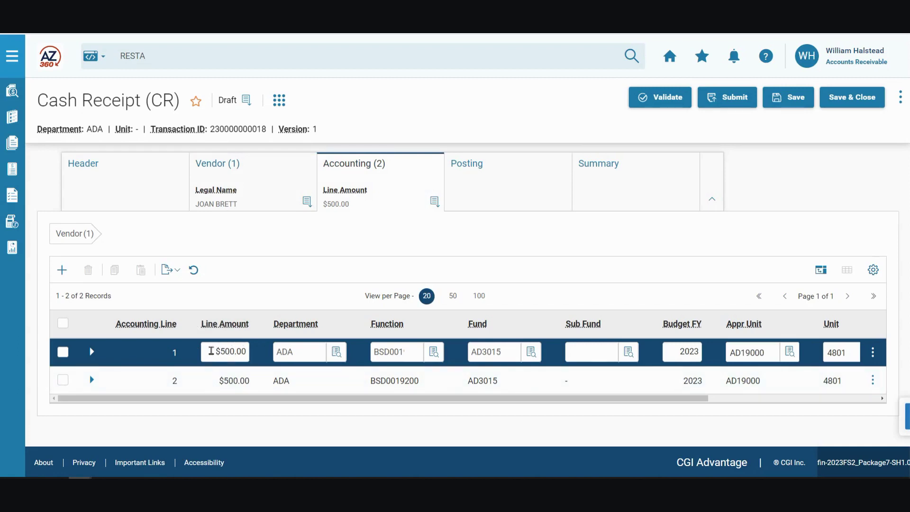
{"action": "left_click", "coordinate": [212, 351]}
{"action": "type", "text": "300"}
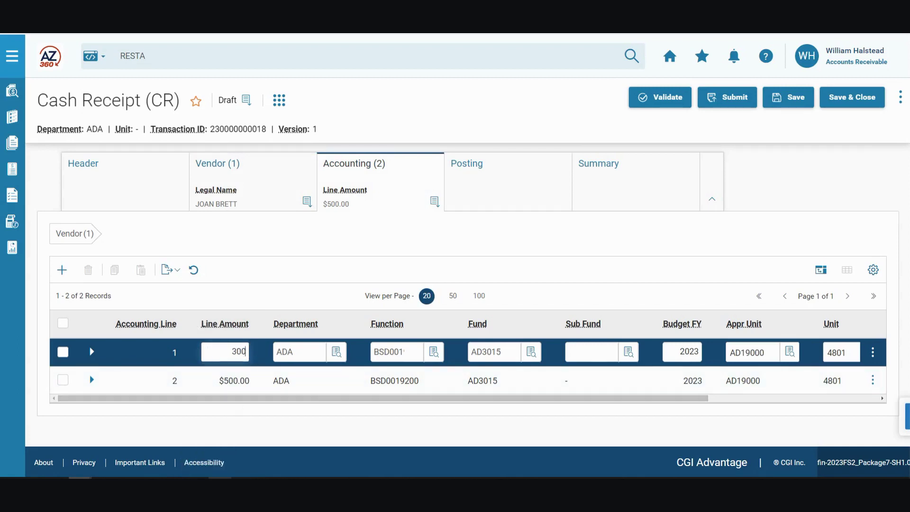
{"action": "left_click", "coordinate": [229, 381]}
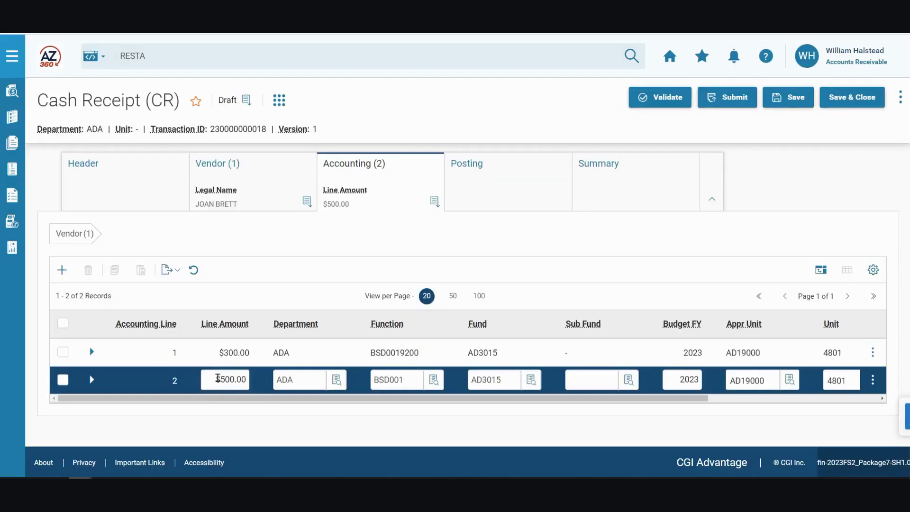
{"action": "type", "text": "450"}
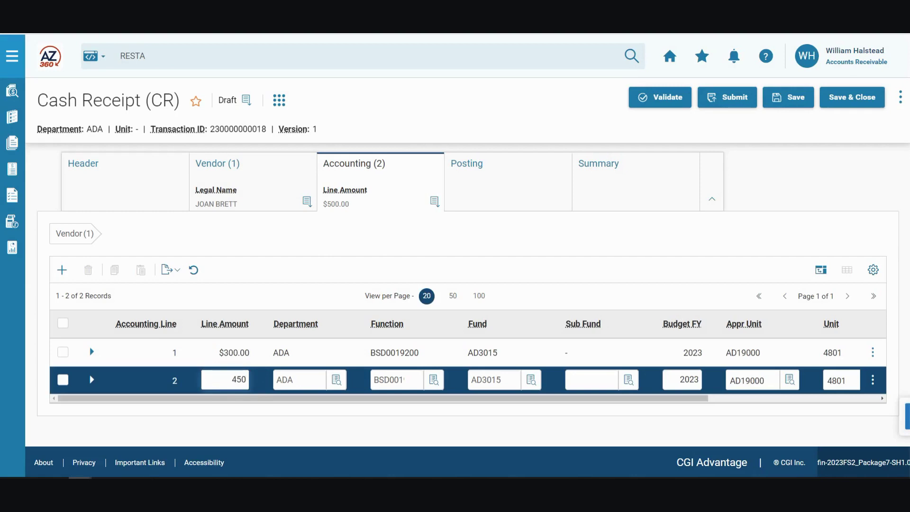
- Examine the general information and COA details of accounting line 2
{"action": "left_click", "coordinate": [91, 380]}
{"action": "scroll", "coordinate": [148, 383], "scroll_direction": "down", "scroll_amount": 2}
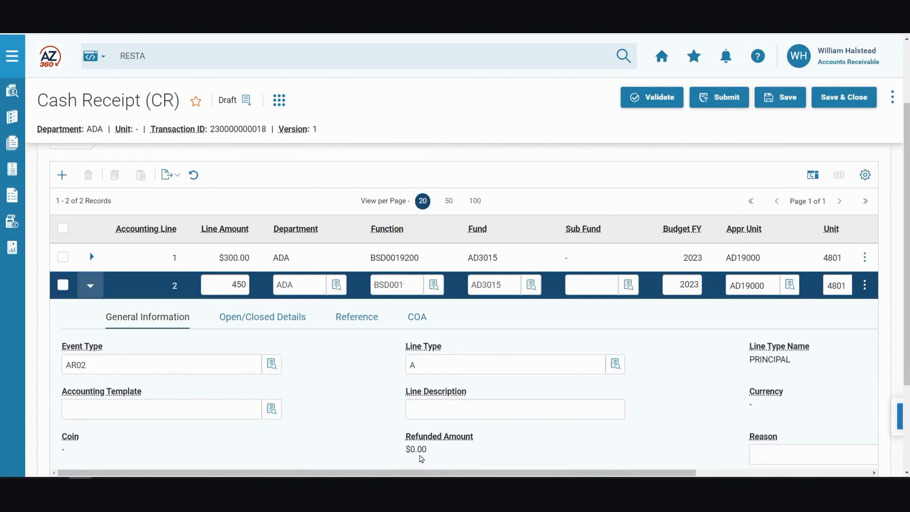
{"action": "scroll", "coordinate": [420, 457], "scroll_direction": "down", "scroll_amount": 2}
{"action": "scroll", "coordinate": [352, 347], "scroll_direction": "up", "scroll_amount": 2}
{"action": "left_click", "coordinate": [416, 323]}
{"action": "scroll", "coordinate": [351, 391], "scroll_direction": "down", "scroll_amount": 4}
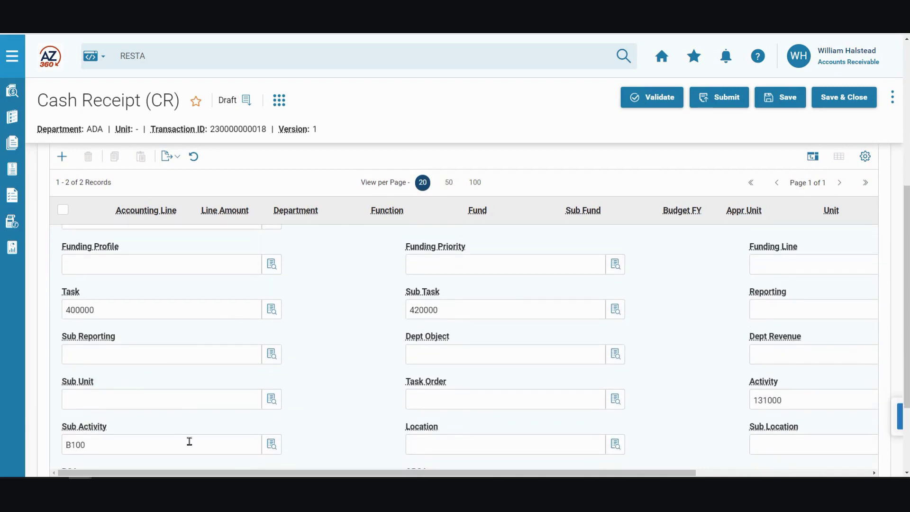
- Validate the Cash Receipt transaction and submit it
{"action": "scroll", "coordinate": [270, 415], "scroll_direction": "up", "scroll_amount": 4}
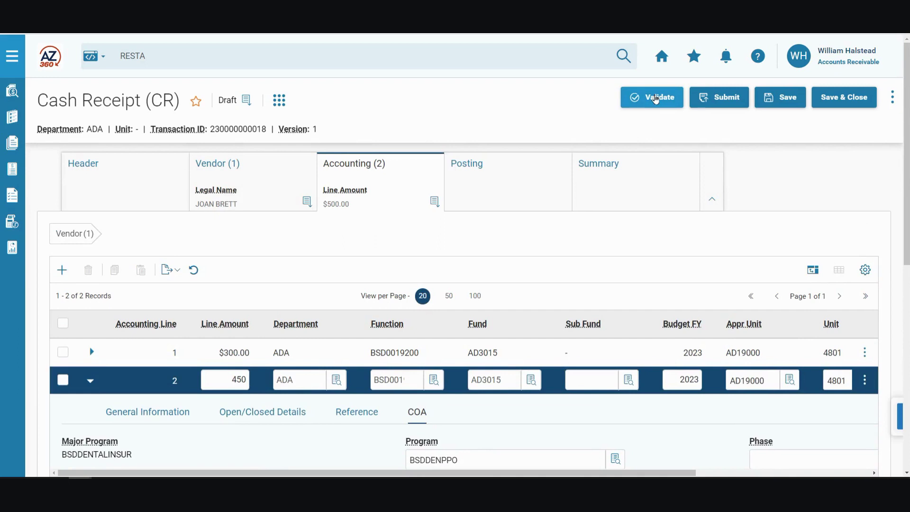
{"action": "left_click", "coordinate": [656, 99]}
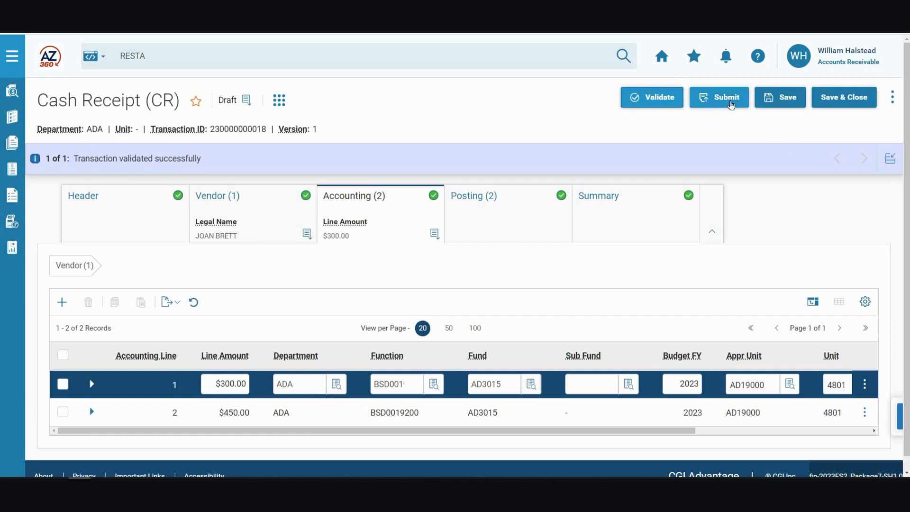
{"action": "left_click", "coordinate": [727, 99]}
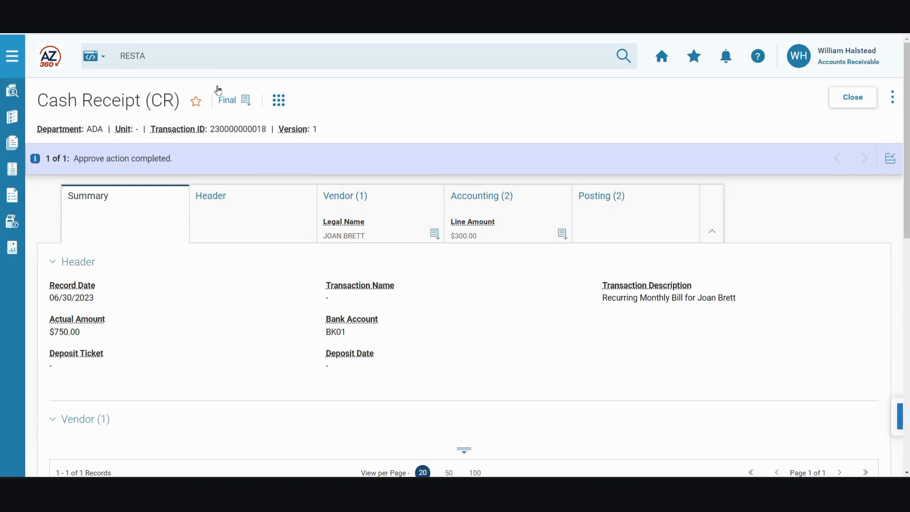
- Examine the reference details of accounting line 1 on the submitted Cash Receipt, including the Referenced Transaction ID
{"action": "left_click", "coordinate": [494, 204]}
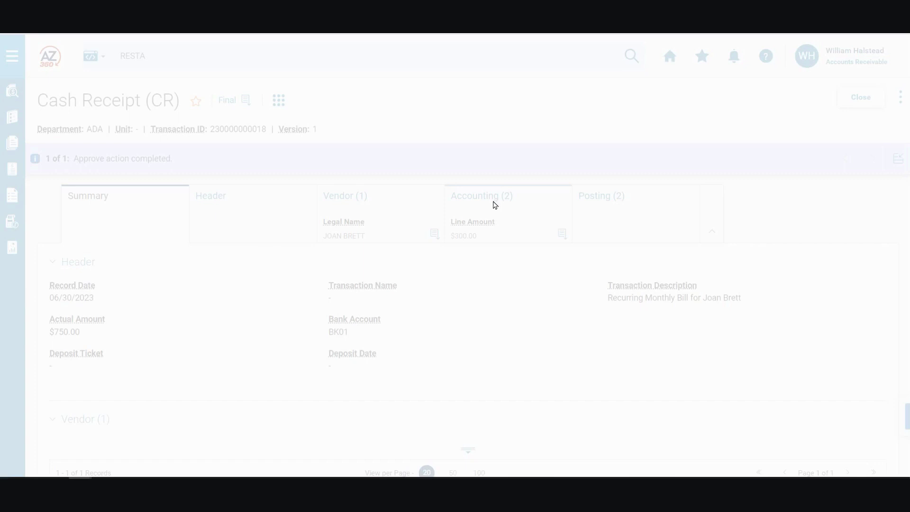
{"action": "scroll", "coordinate": [92, 386], "scroll_direction": "down", "scroll_amount": 2}
{"action": "left_click", "coordinate": [92, 379]}
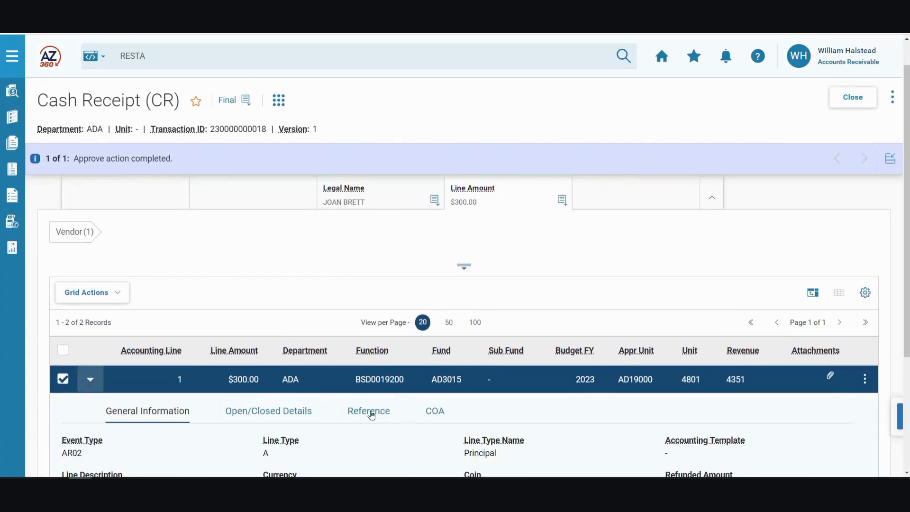
{"action": "scroll", "coordinate": [374, 409], "scroll_direction": "down", "scroll_amount": 1}
{"action": "left_click", "coordinate": [362, 366]}
{"action": "scroll", "coordinate": [285, 375], "scroll_direction": "down", "scroll_amount": 1}
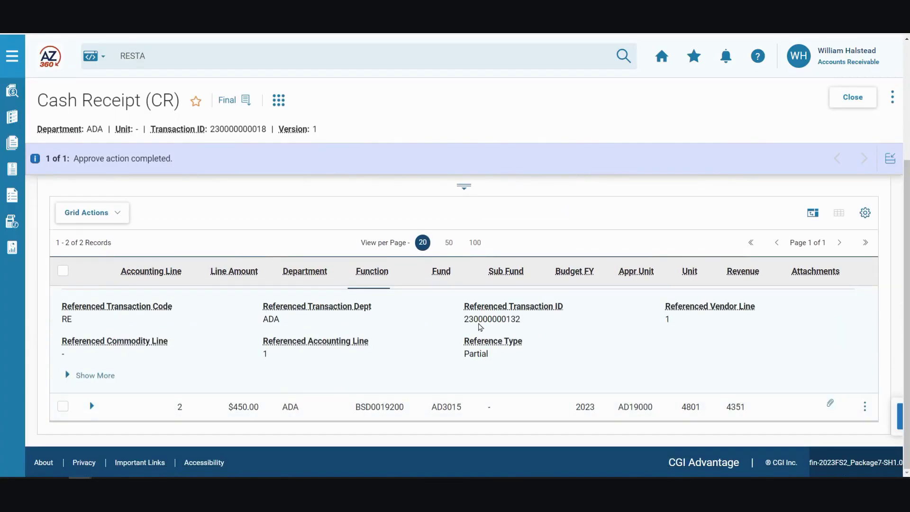
{"action": "left_click_drag", "start_coordinate": [522, 320], "coordinate": [451, 320]}
{"action": "left_click", "coordinate": [521, 323]}
- Look up Receivable (RE) transactions with ID 23*132 and open the matching transaction
{"action": "left_click", "coordinate": [152, 56]}
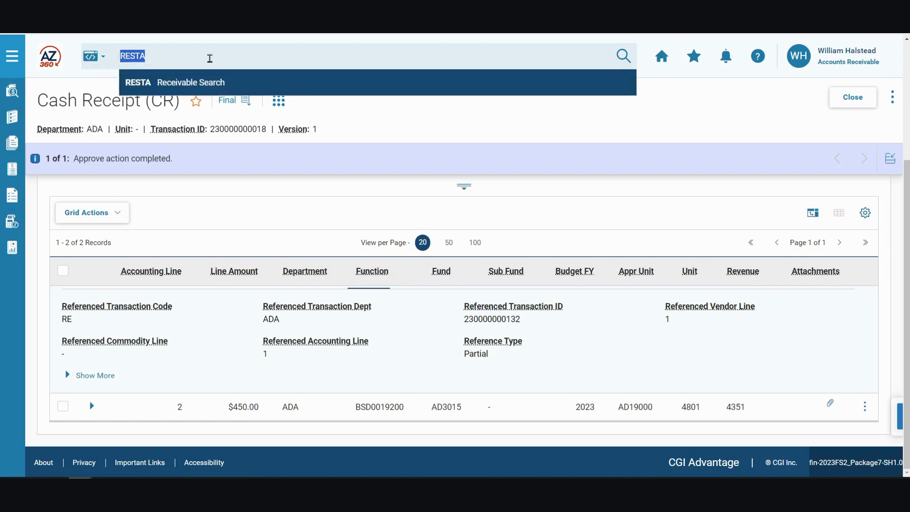
{"action": "type", "text": "RE"}
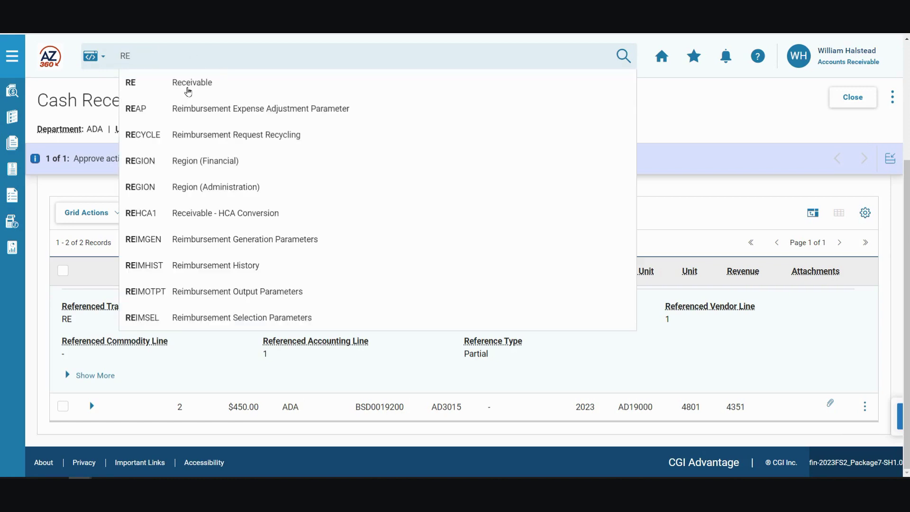
{"action": "left_click", "coordinate": [185, 90]}
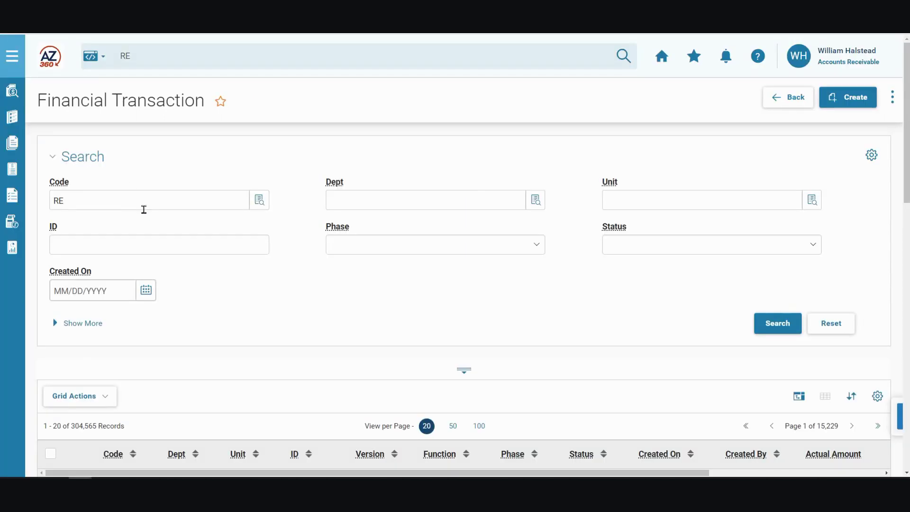
{"action": "left_click", "coordinate": [121, 244]}
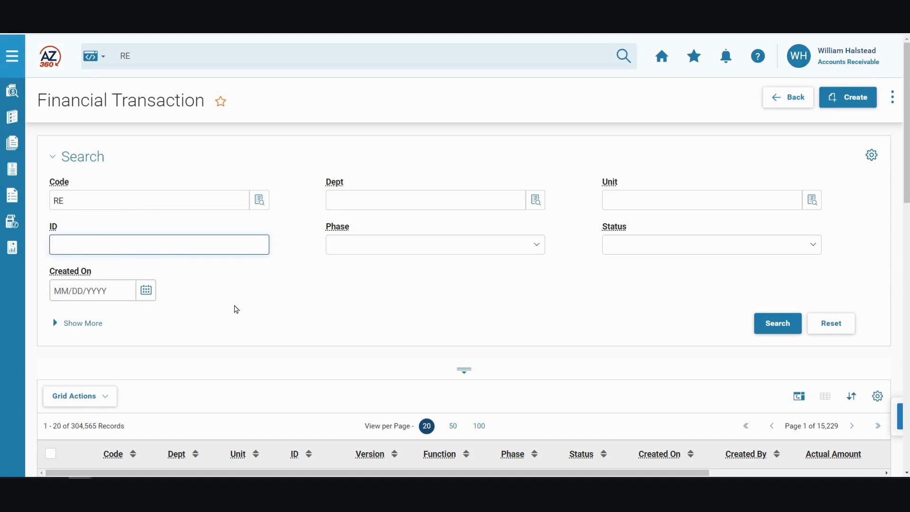
{"action": "type", "text": "23*132"}
{"action": "left_click", "coordinate": [765, 325]}
{"action": "scroll", "coordinate": [243, 337], "scroll_direction": "down", "scroll_amount": 2}
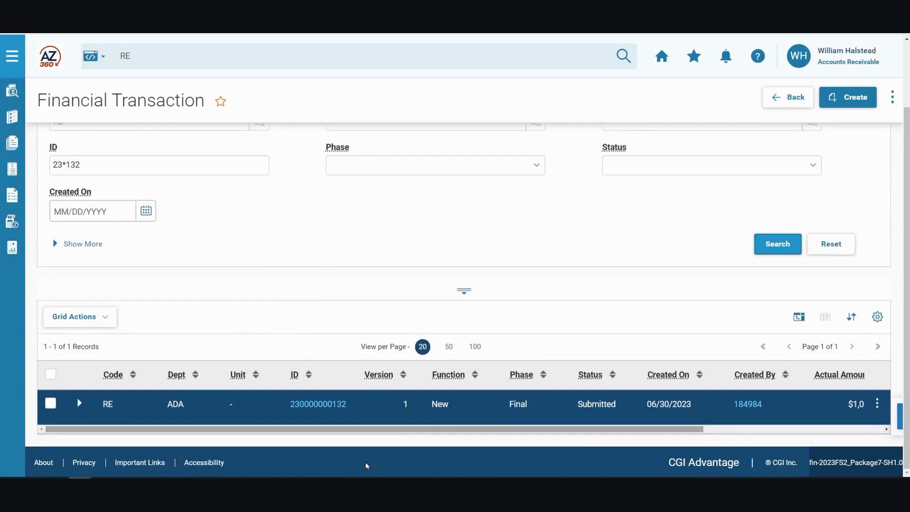
{"action": "left_click", "coordinate": [318, 405]}
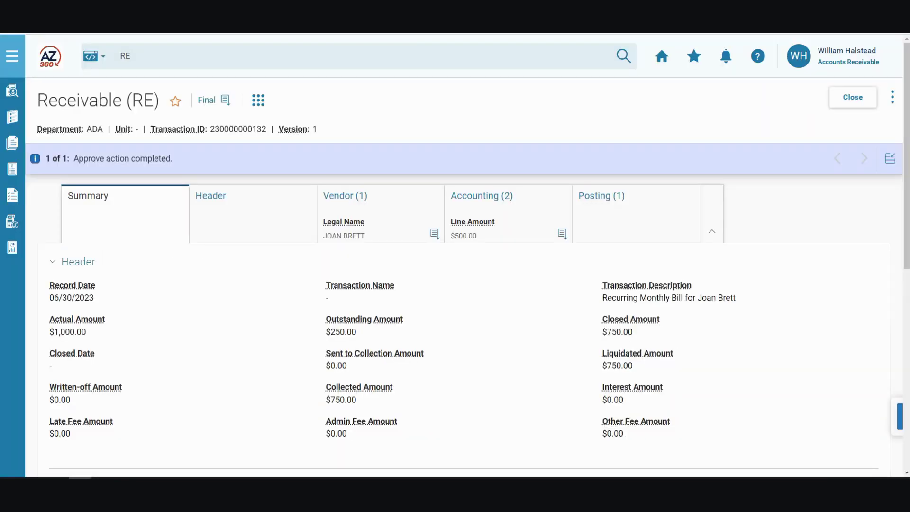
- Examine the closed and outstanding amounts in the receivable's header
{"action": "left_click", "coordinate": [240, 208]}
{"action": "scroll", "coordinate": [176, 258], "scroll_direction": "down", "scroll_amount": 3}
{"action": "scroll", "coordinate": [175, 257], "scroll_direction": "down", "scroll_amount": 3}
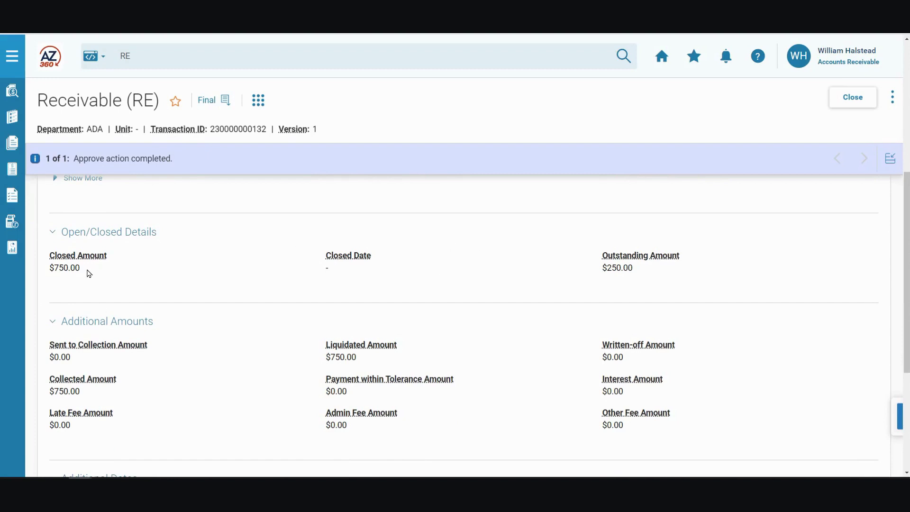
{"action": "left_click_drag", "start_coordinate": [87, 269], "coordinate": [47, 269]}
{"action": "left_click_drag", "start_coordinate": [641, 269], "coordinate": [603, 268]}
{"action": "left_click", "coordinate": [620, 280]}
{"action": "scroll", "coordinate": [291, 301], "scroll_direction": "up", "scroll_amount": 2}
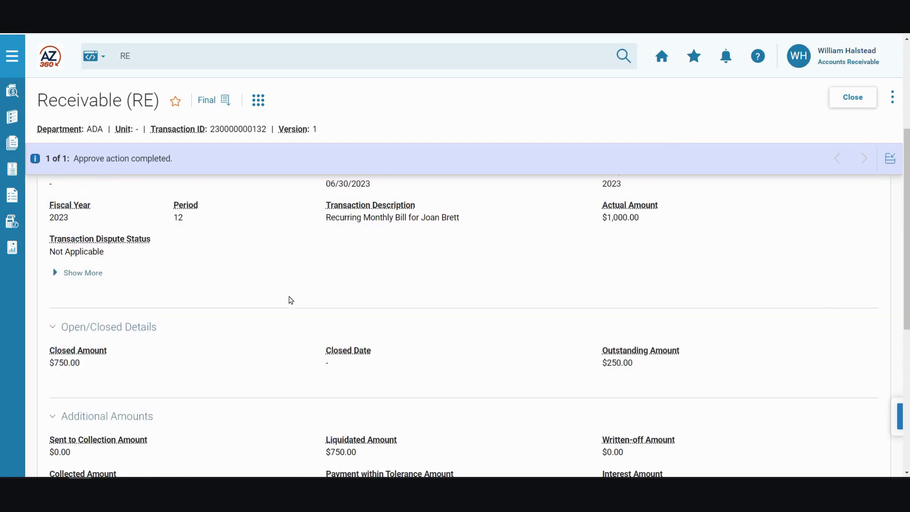
{"action": "scroll", "coordinate": [350, 354], "scroll_direction": "up", "scroll_amount": 4}
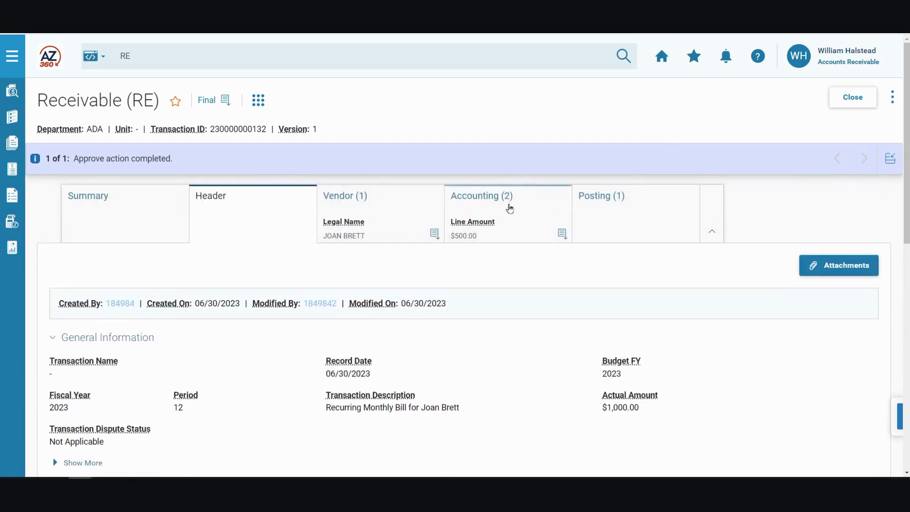
- Examine the open/closed details and additional information of accounting line 1 on the receivable
{"action": "left_click", "coordinate": [516, 208]}
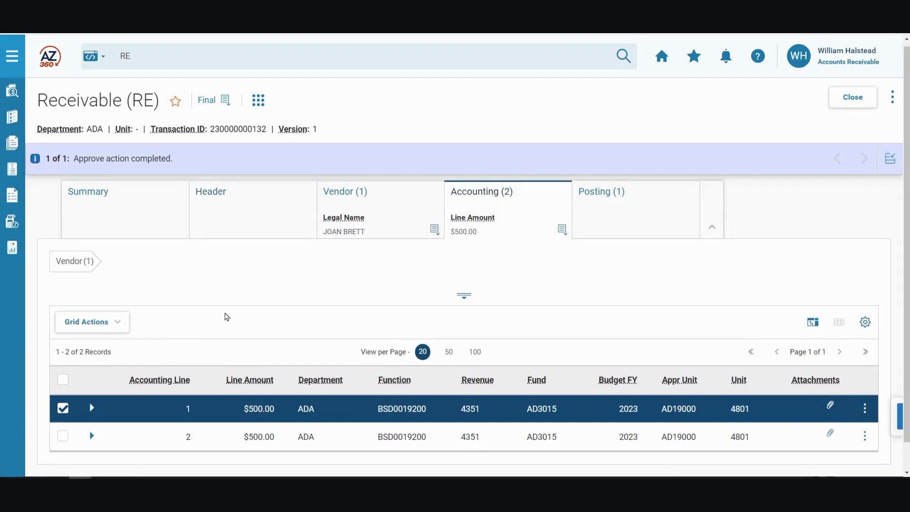
{"action": "scroll", "coordinate": [223, 315], "scroll_direction": "down", "scroll_amount": 1}
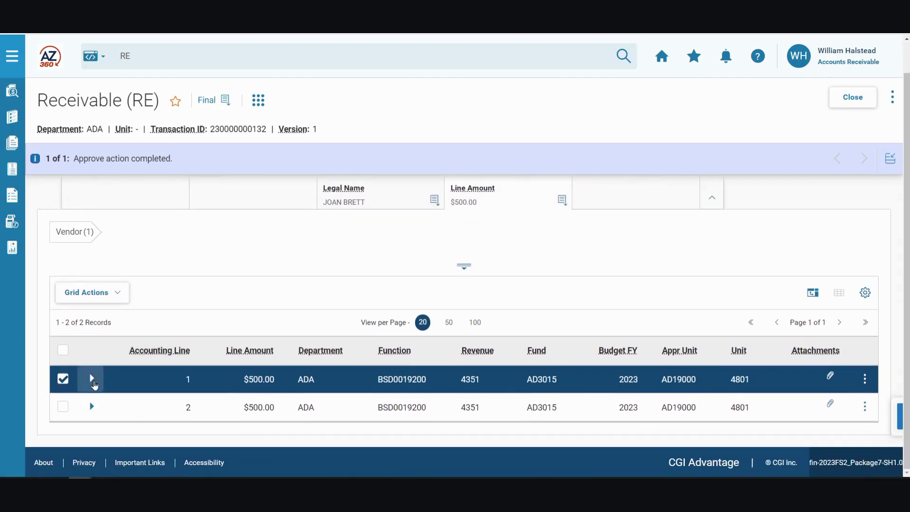
{"action": "left_click", "coordinate": [92, 379]}
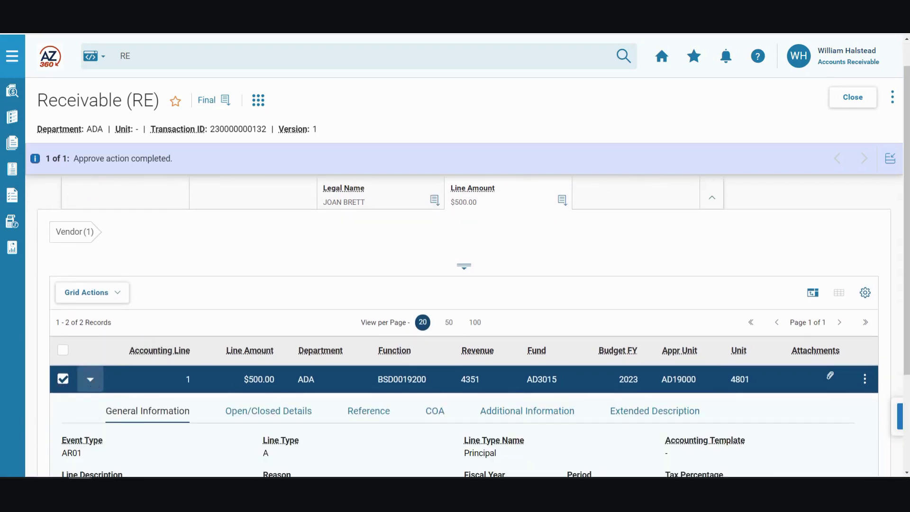
{"action": "left_click", "coordinate": [270, 411]}
{"action": "scroll", "coordinate": [332, 412], "scroll_direction": "down", "scroll_amount": 2}
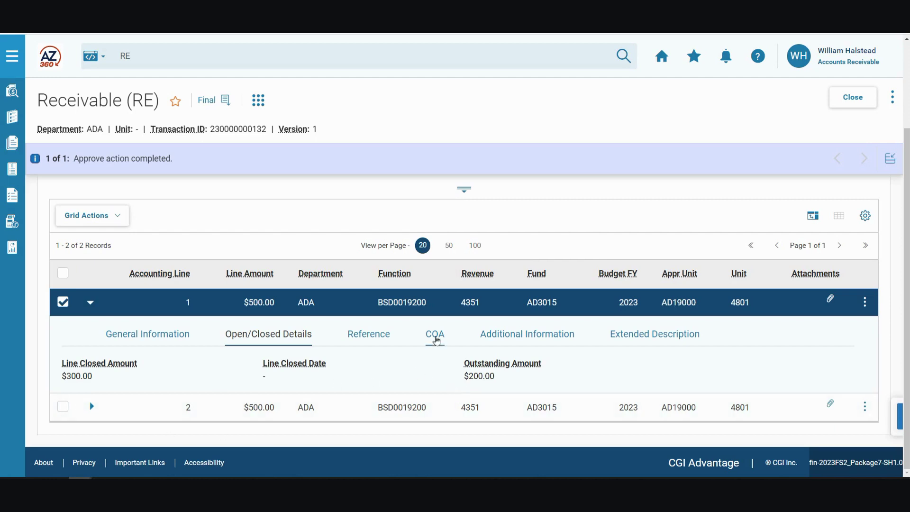
{"action": "left_click", "coordinate": [502, 337]}
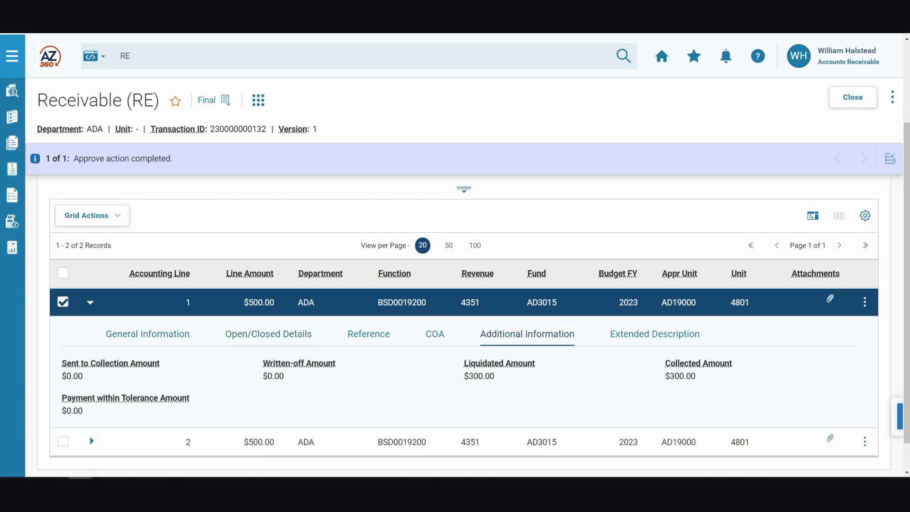